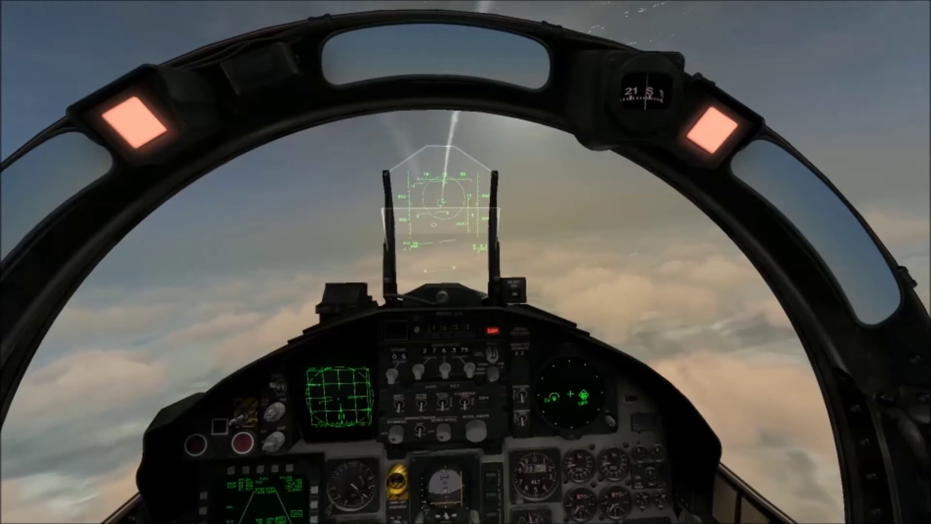
- Switch to the F6 weapon camera to follow the launched AIM-120C missile
{"action": "key", "text": "F6"}
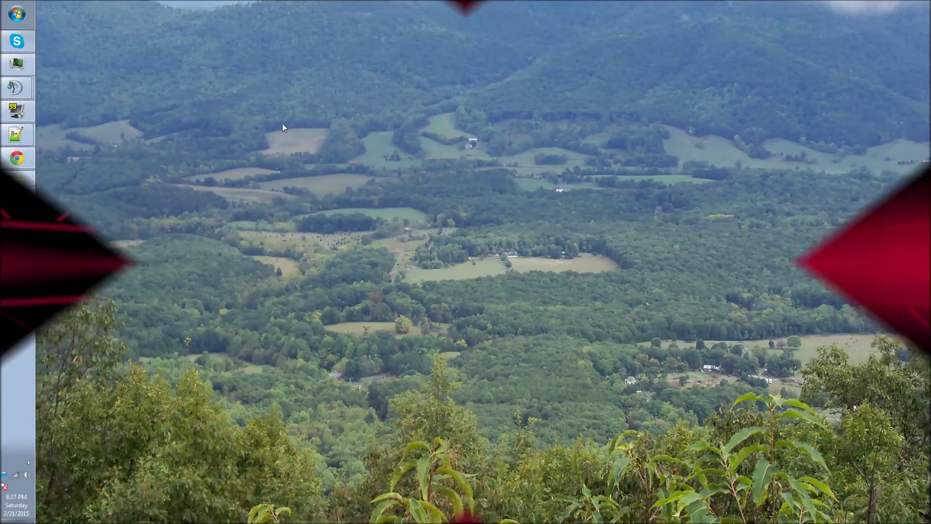
- Browse from Computer through C:, Users, your user folder, Saved Games and DCS into Config
{"action": "left_click", "coordinate": [17, 19]}
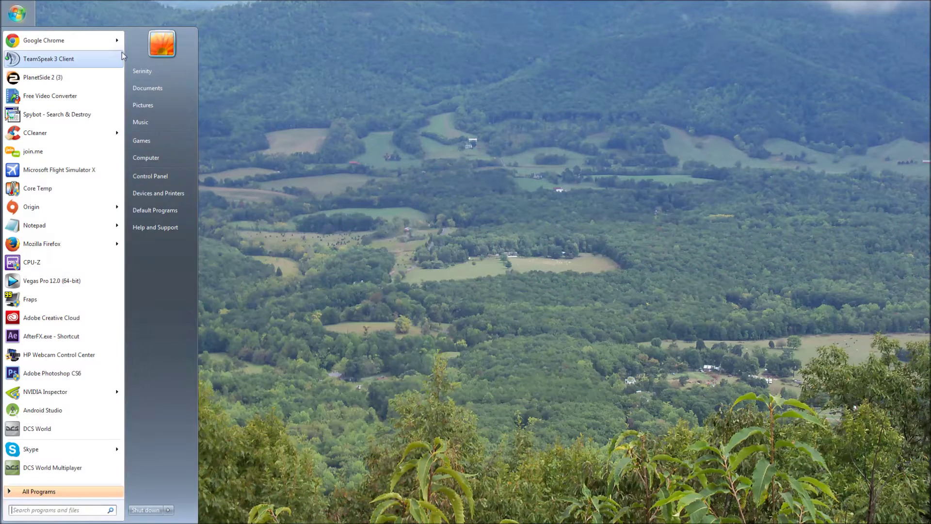
{"action": "left_click", "coordinate": [161, 156]}
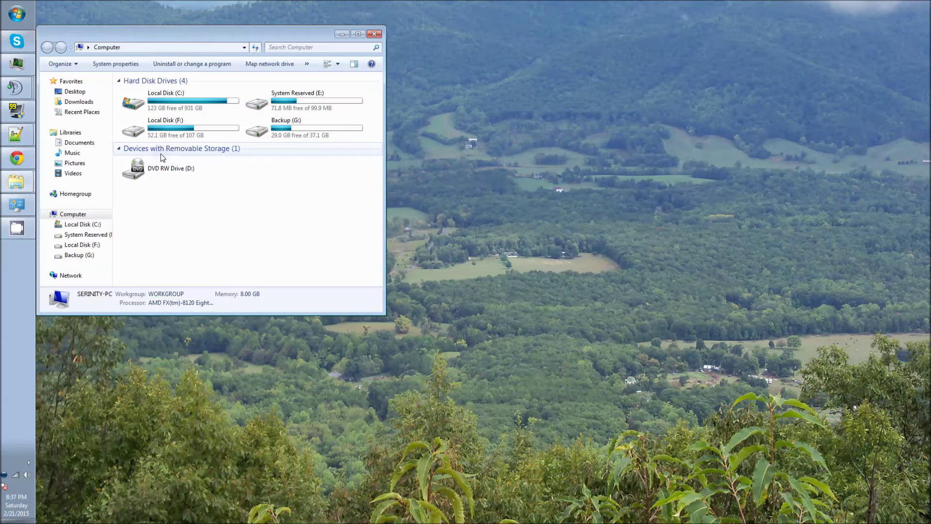
{"action": "left_click", "coordinate": [174, 100]}
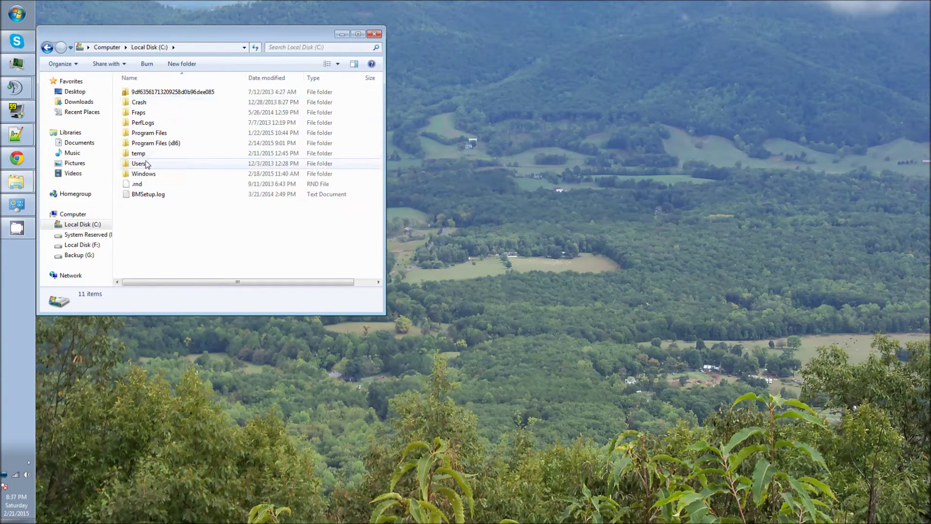
{"action": "double_click", "coordinate": [138, 165]}
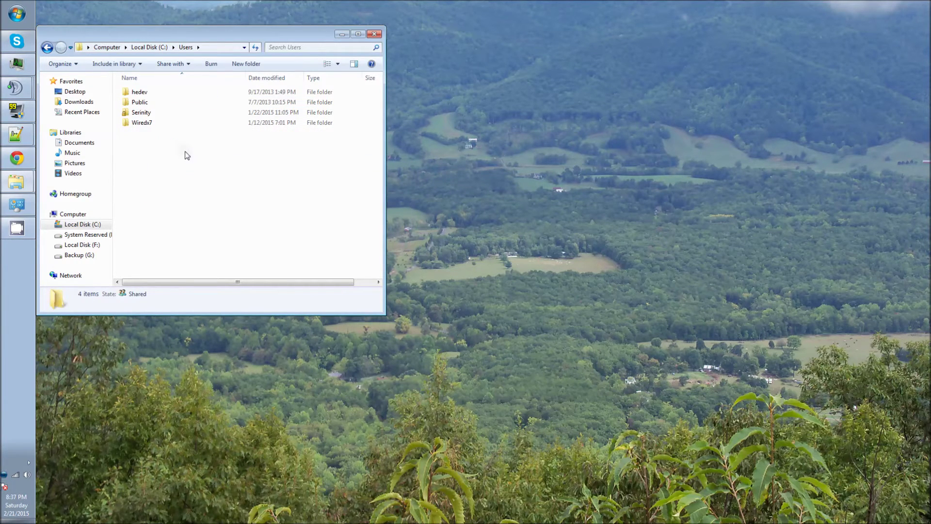
{"action": "double_click", "coordinate": [140, 116]}
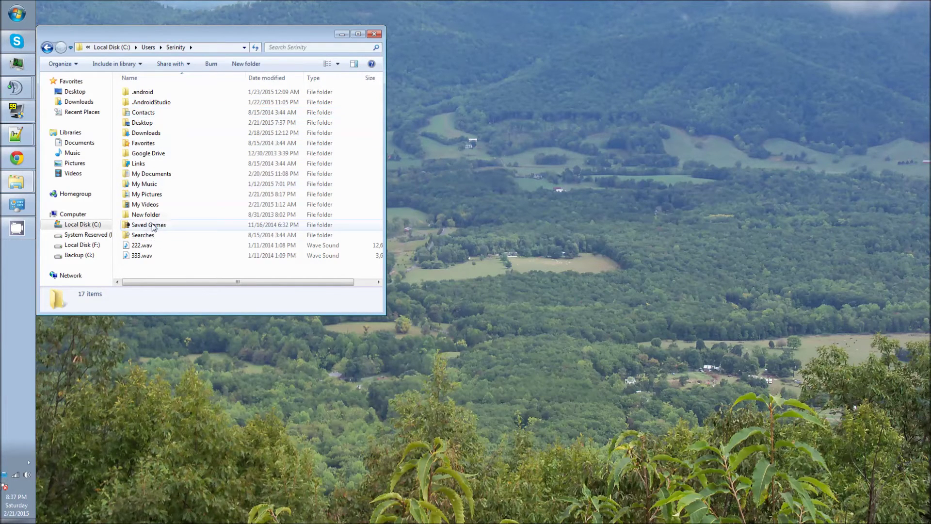
{"action": "left_click", "coordinate": [153, 227]}
{"action": "double_click", "coordinate": [153, 227]}
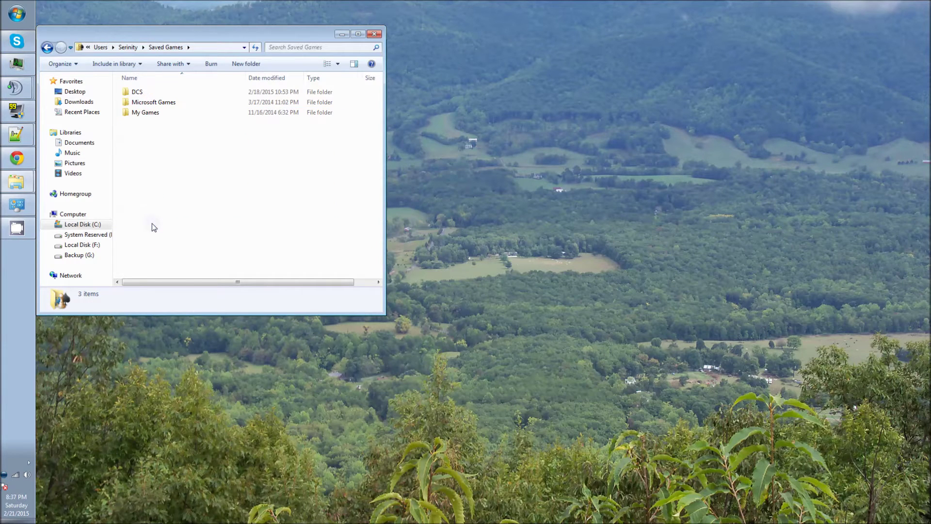
{"action": "double_click", "coordinate": [138, 93]}
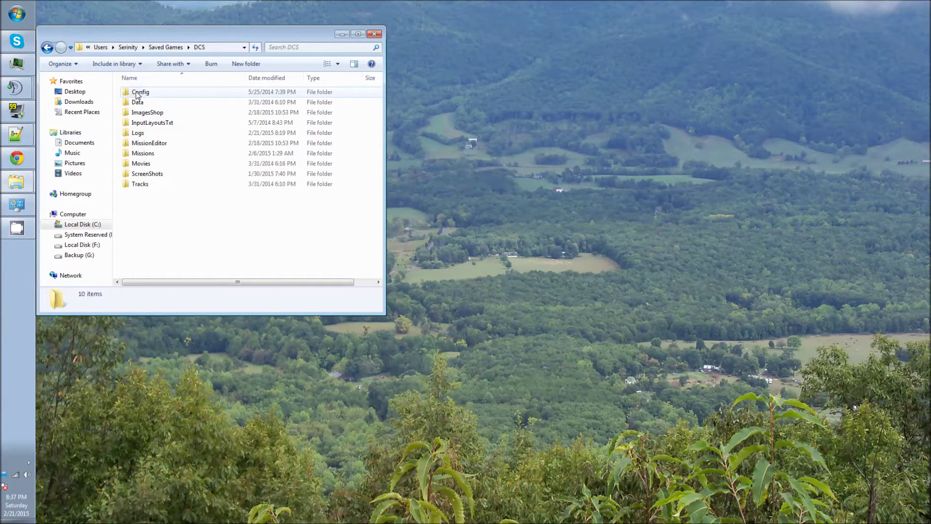
{"action": "double_click", "coordinate": [147, 93]}
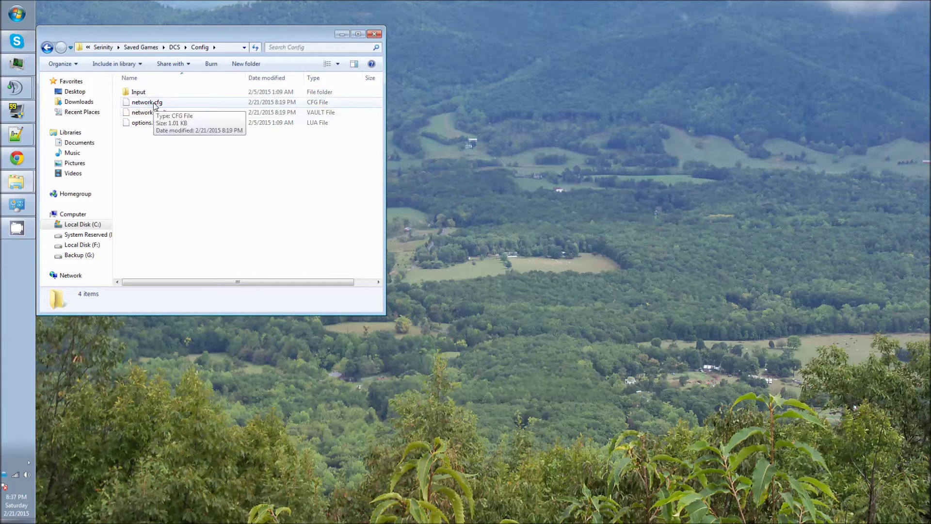
{"action": "left_click_drag", "start_coordinate": [189, 37], "coordinate": [415, 56]}
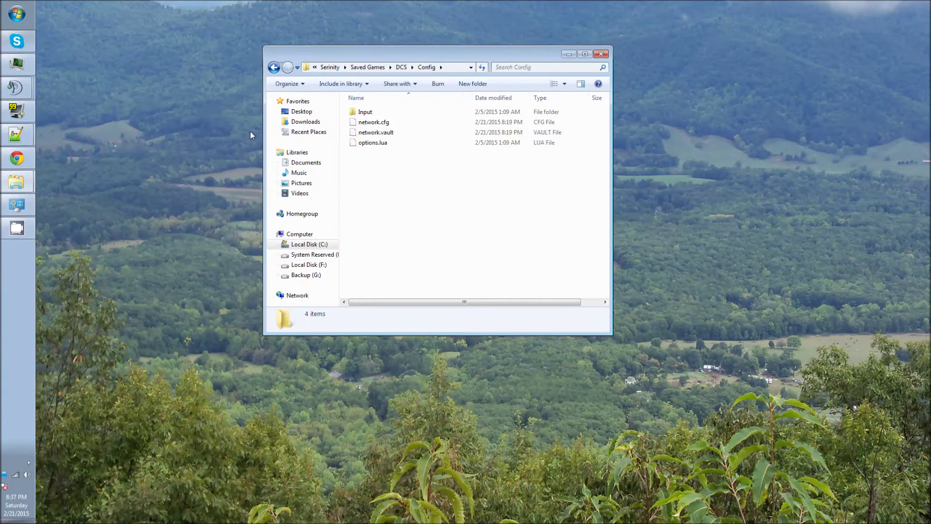
- Try opening network.cfg via its context menu and double-click, cancelling the can't-open warning
{"action": "right_click", "coordinate": [380, 122]}
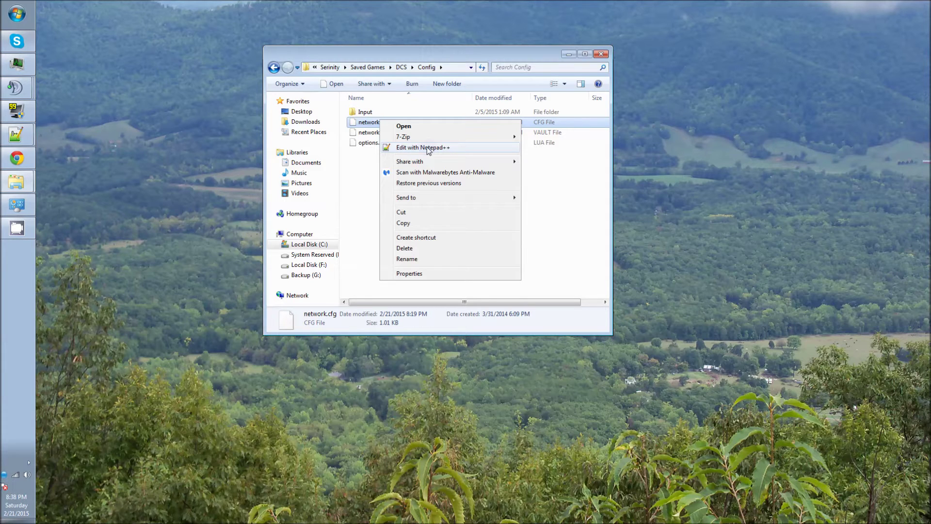
{"action": "left_click", "coordinate": [440, 48]}
{"action": "double_click", "coordinate": [360, 126]}
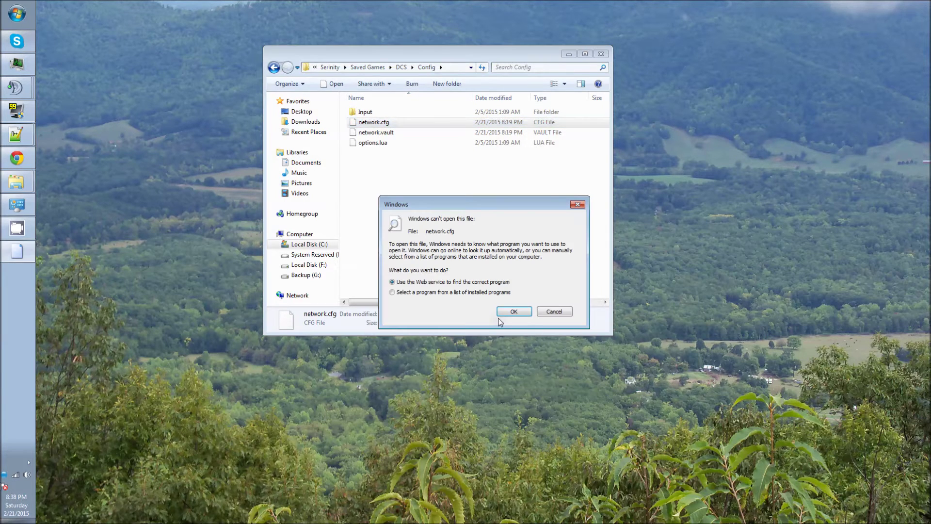
{"action": "left_click", "coordinate": [554, 311]}
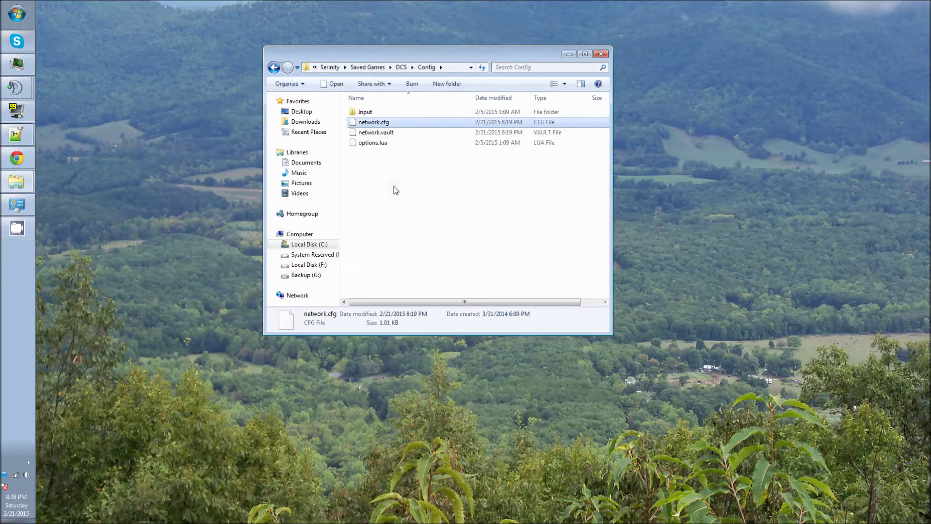
{"action": "right_click", "coordinate": [373, 123]}
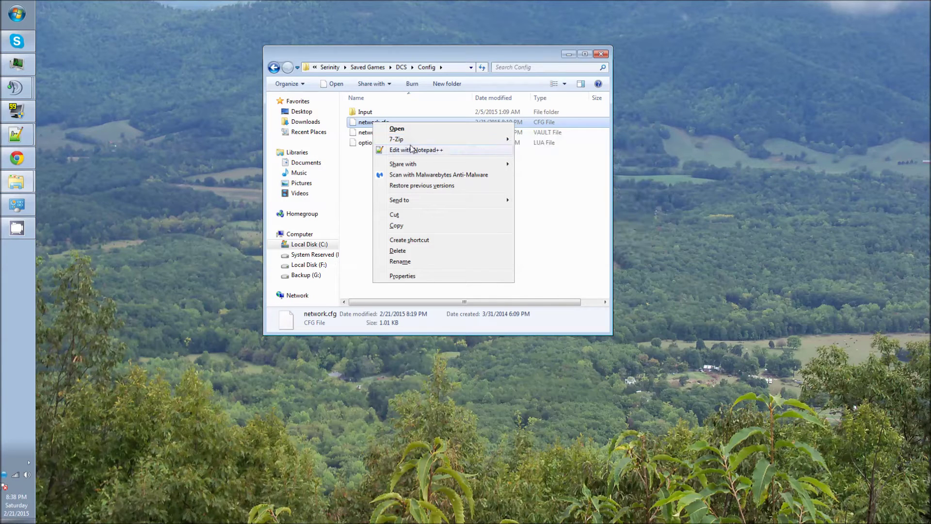
{"action": "left_click", "coordinate": [432, 54]}
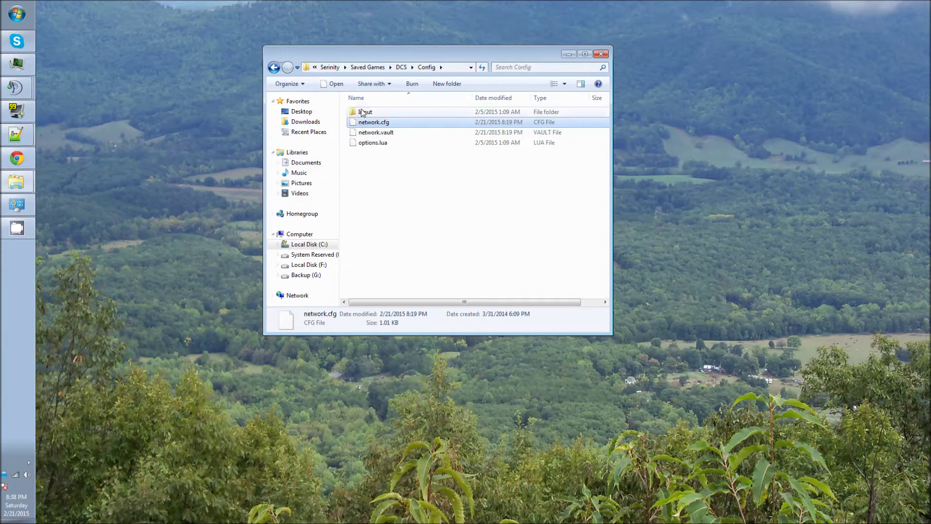
- Close the Config folder window and bring up the Desktop network.cfg in Notepad++
{"action": "left_click", "coordinate": [601, 54]}
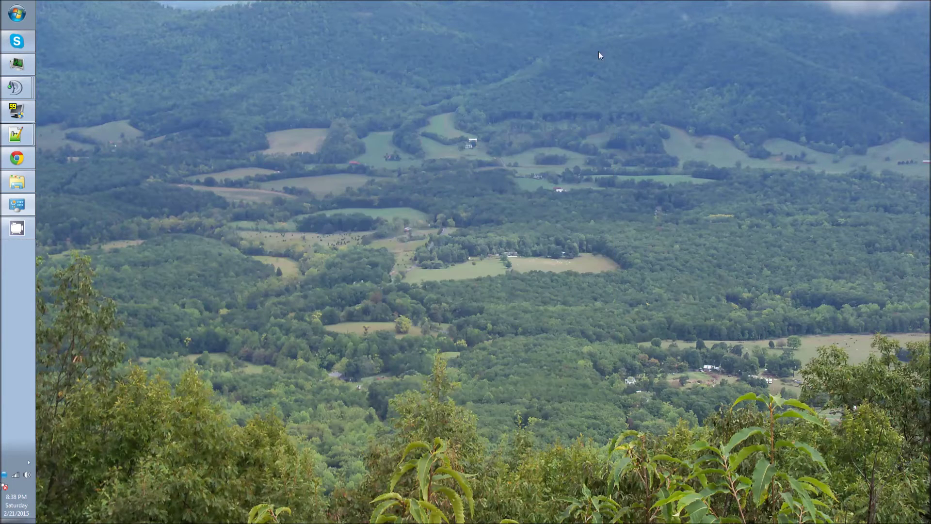
{"action": "mouse_move", "coordinate": [27, 137]}
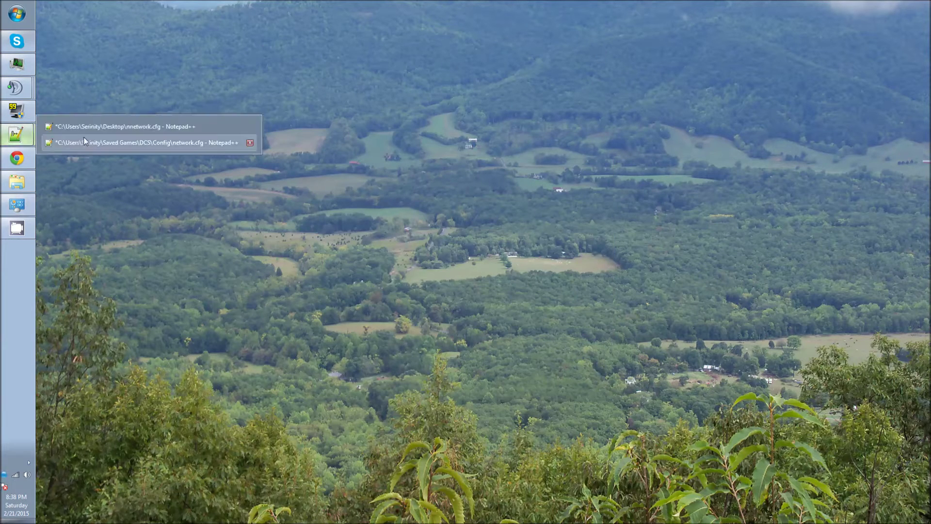
{"action": "left_click", "coordinate": [97, 127]}
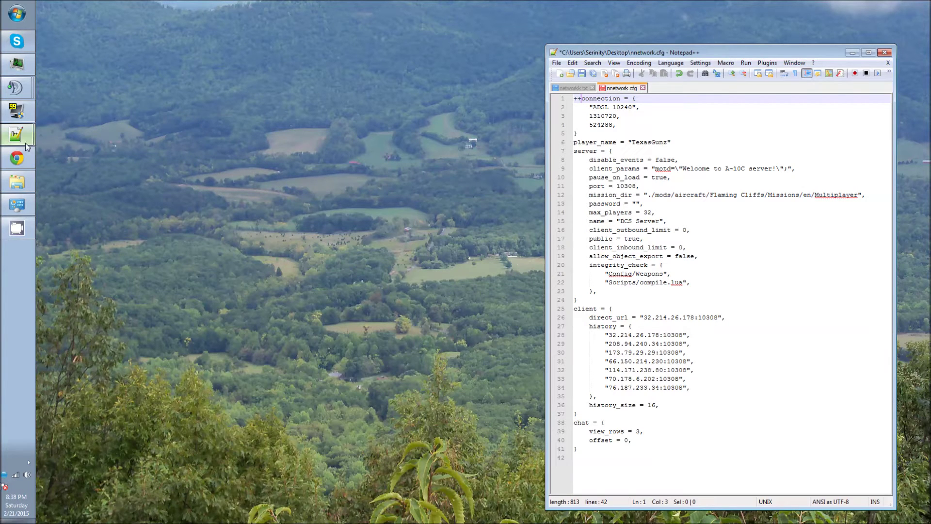
- Open the Saved Games network.cfg beside it, enter a server password on line 13, then close it
{"action": "mouse_move", "coordinate": [27, 146]}
{"action": "left_click", "coordinate": [97, 142]}
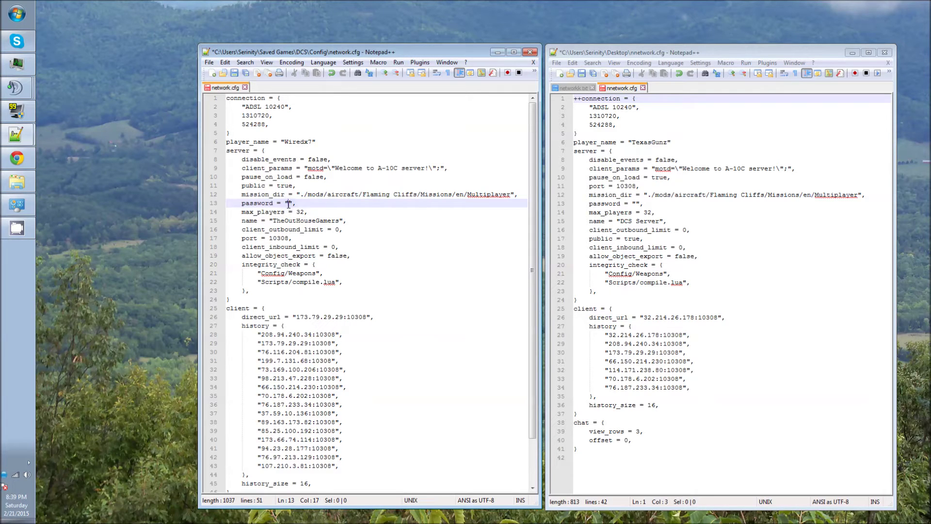
{"action": "type", "text": "1234"}
{"action": "left_click", "coordinate": [498, 52]}
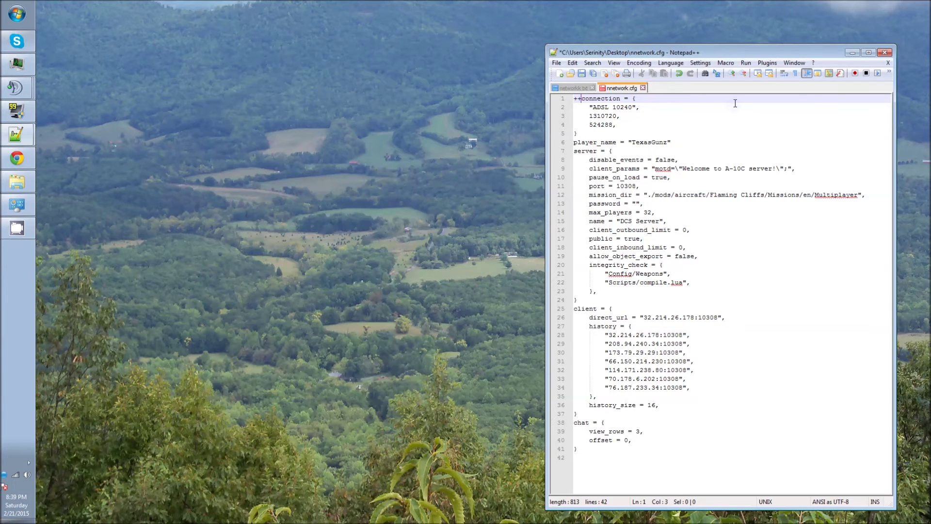
- Minimize Notepad++ and open Control Panel showing all items
{"action": "left_click", "coordinate": [852, 52]}
{"action": "left_click", "coordinate": [15, 10]}
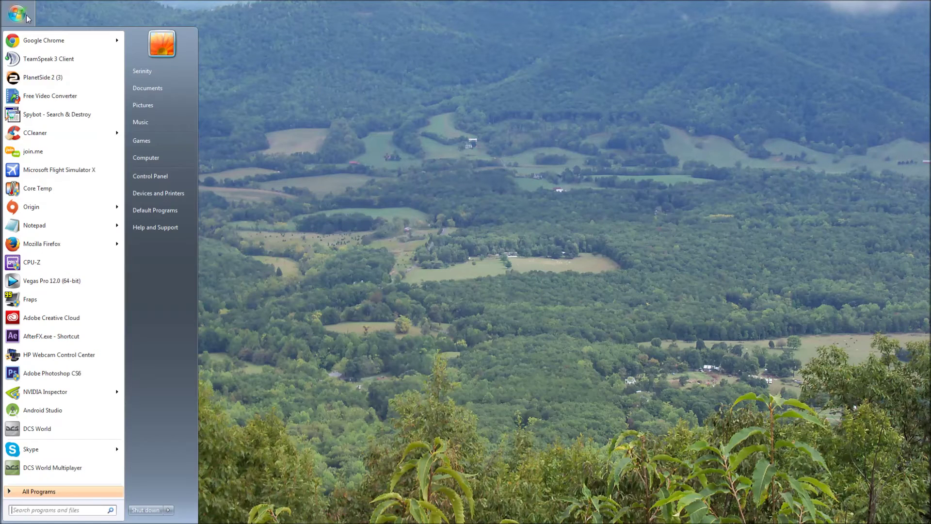
{"action": "left_click", "coordinate": [158, 175]}
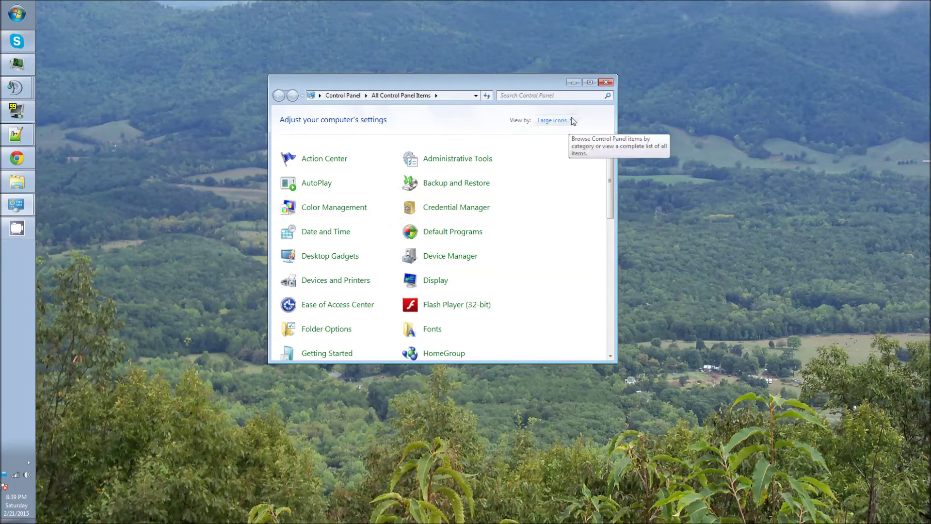
{"action": "left_click", "coordinate": [554, 120]}
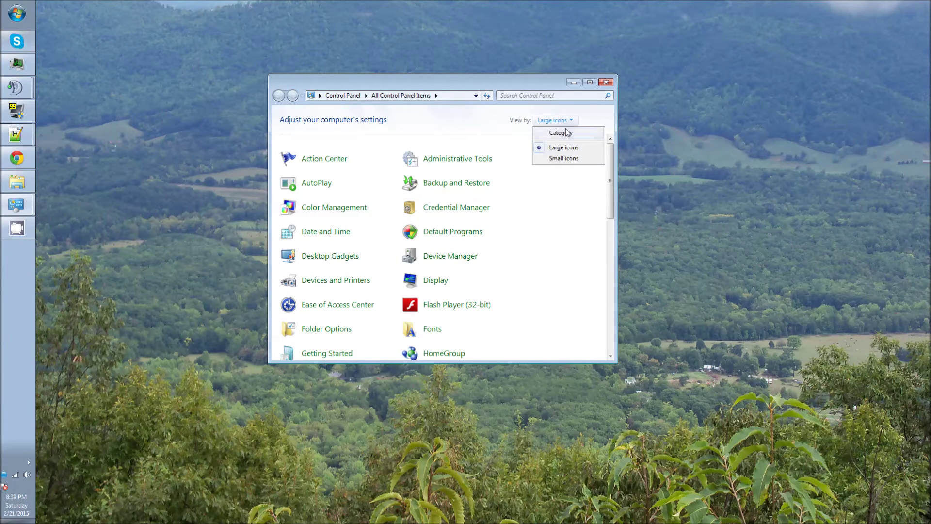
{"action": "left_click", "coordinate": [560, 133]}
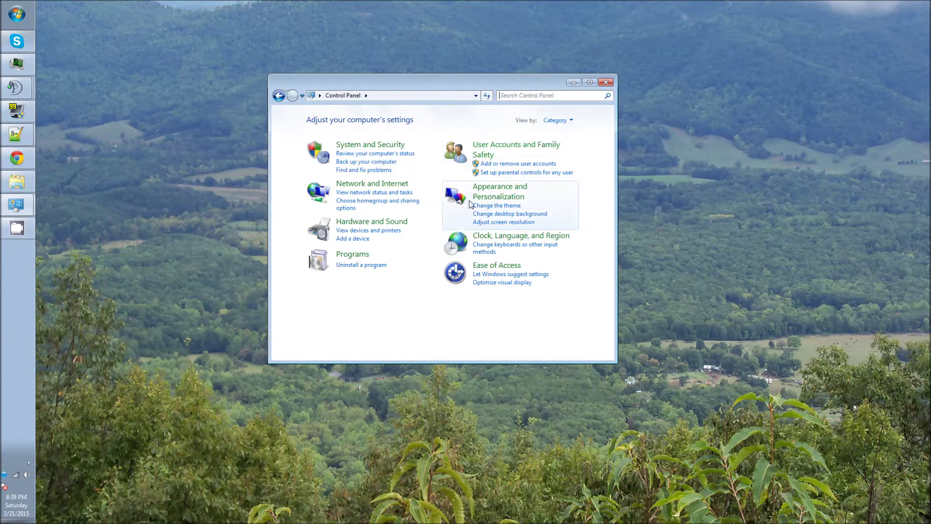
{"action": "left_click", "coordinate": [571, 123]}
{"action": "left_click", "coordinate": [570, 148]}
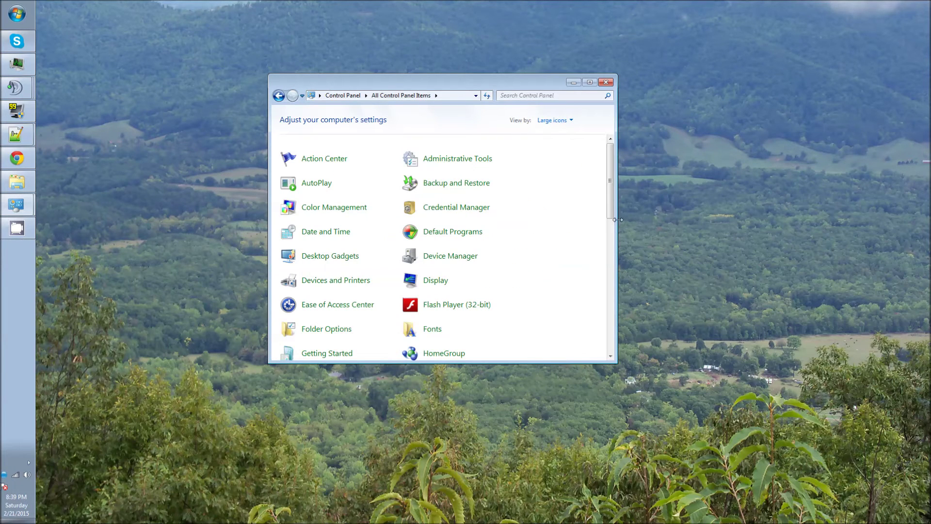
{"action": "left_click_drag", "start_coordinate": [610, 186], "coordinate": [606, 337]}
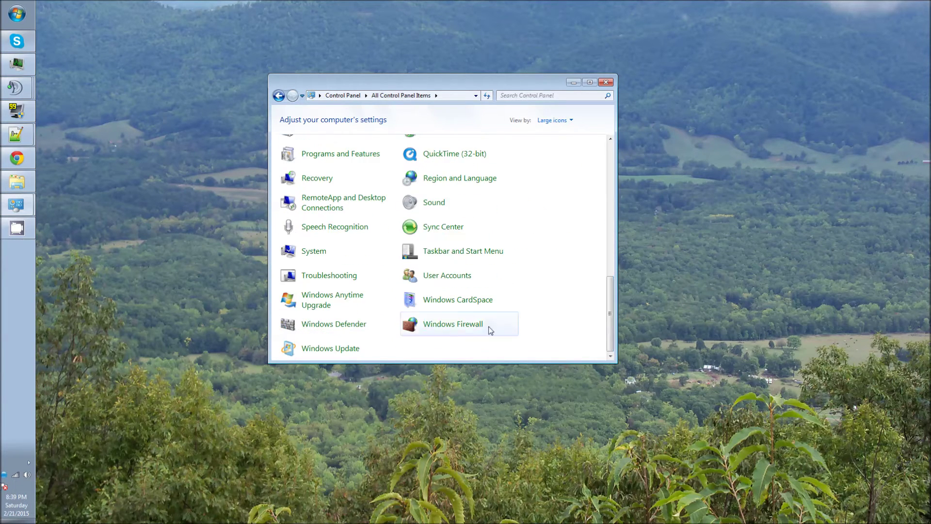
- Open Windows Firewall's advanced settings on the Inbound Rules list
{"action": "left_click", "coordinate": [451, 324]}
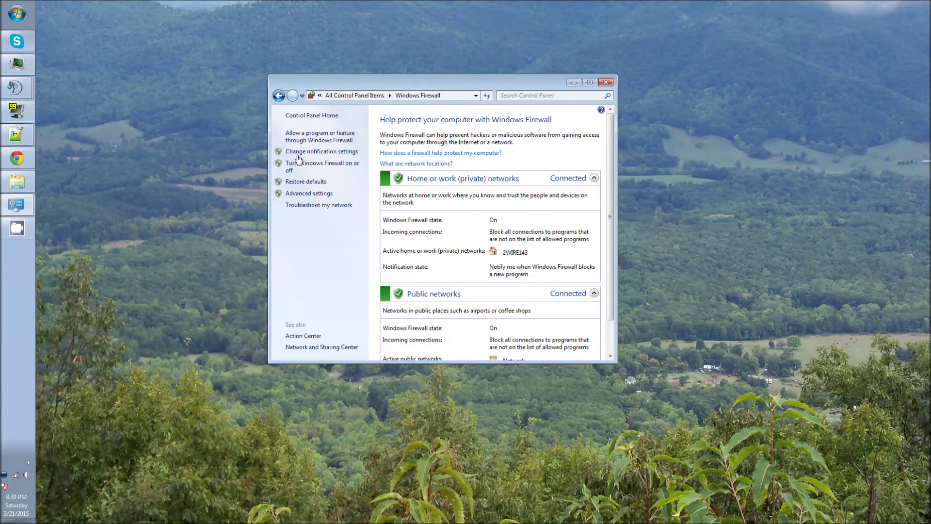
{"action": "left_click", "coordinate": [305, 195]}
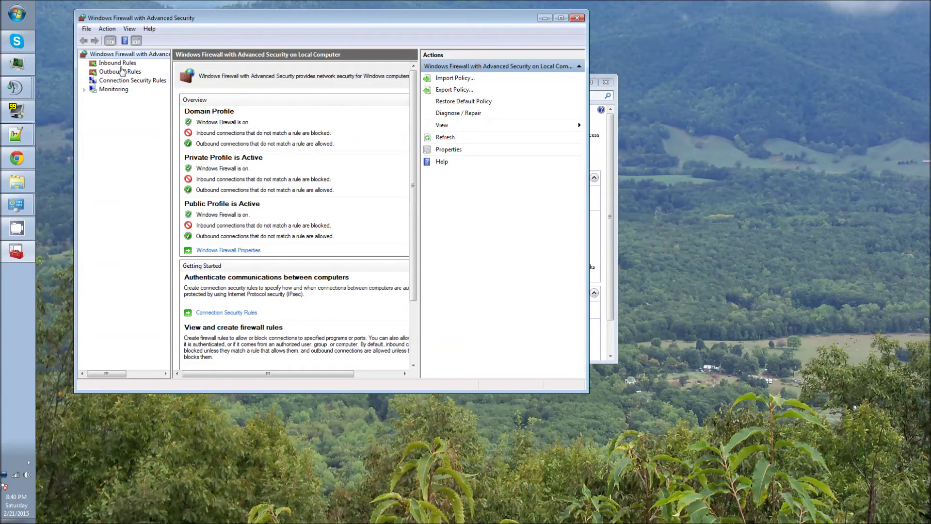
{"action": "left_click", "coordinate": [119, 63]}
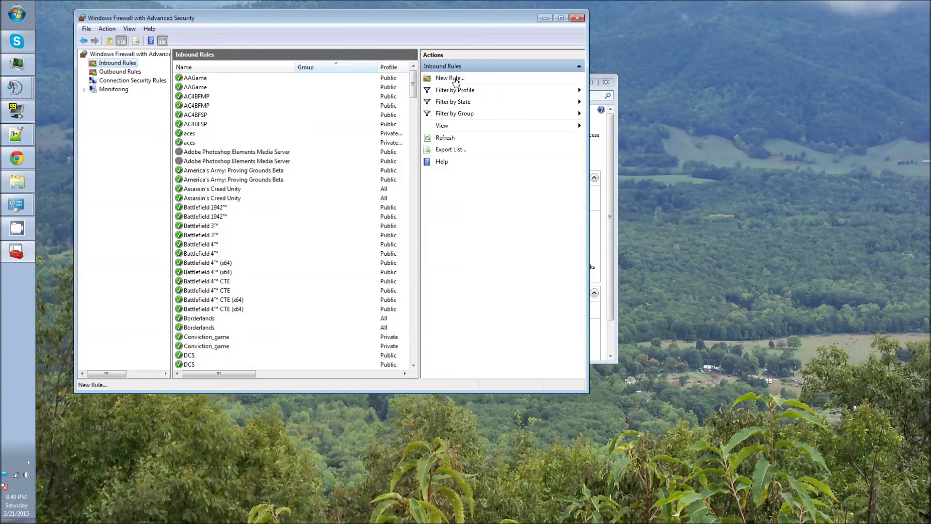
{"action": "left_click", "coordinate": [455, 79]}
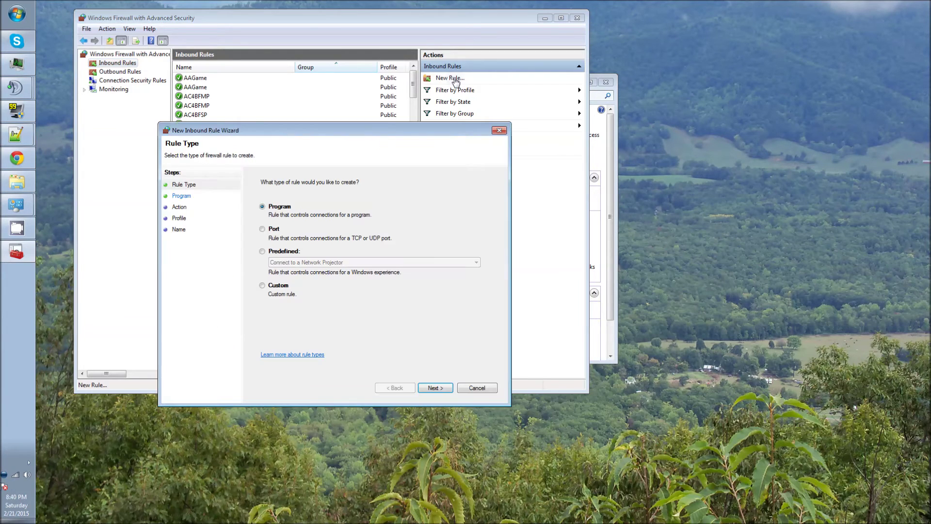
{"action": "left_click", "coordinate": [264, 229]}
{"action": "left_click", "coordinate": [435, 387]}
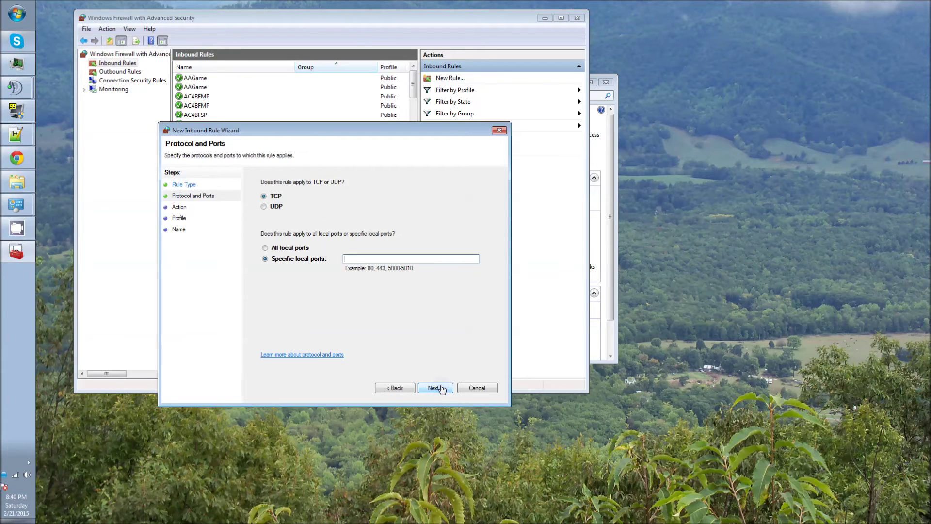
{"action": "left_click", "coordinate": [362, 259]}
{"action": "type", "text": "10308"}
{"action": "left_click", "coordinate": [441, 391]}
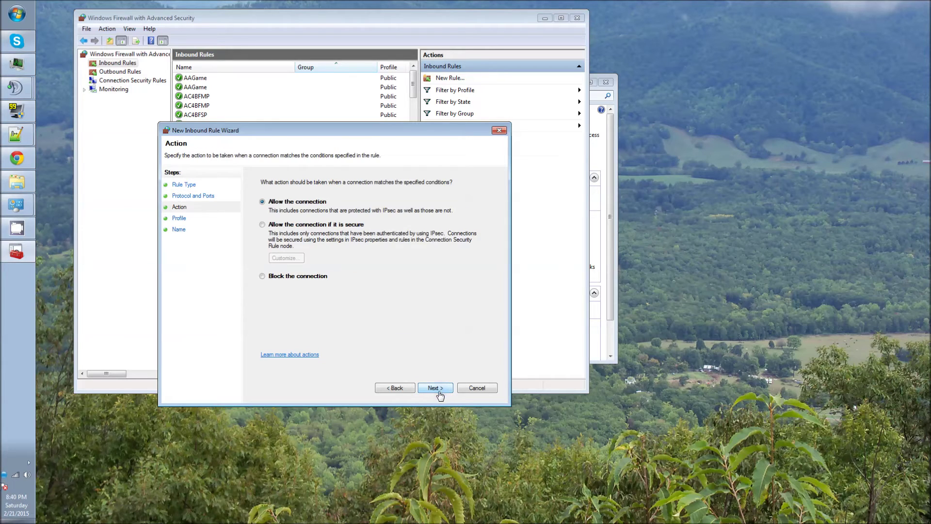
{"action": "left_click", "coordinate": [435, 388]}
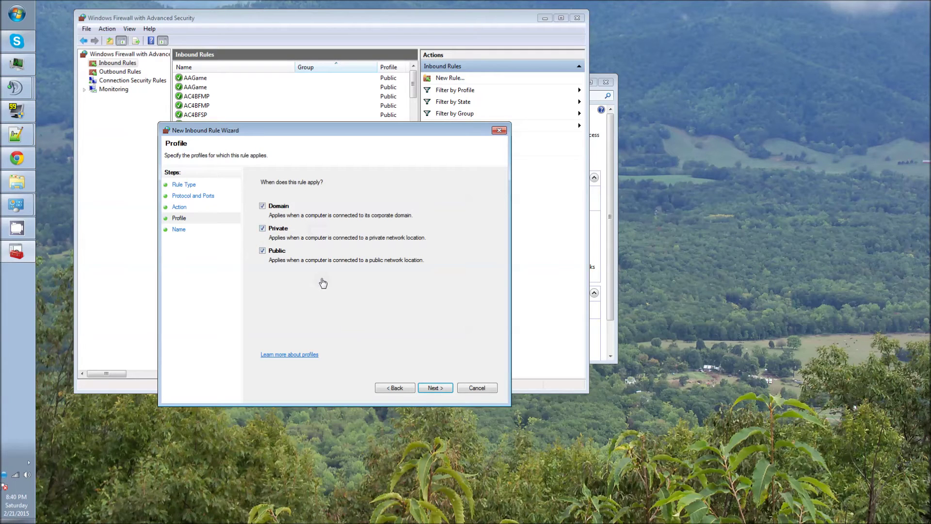
{"action": "left_click", "coordinate": [436, 388]}
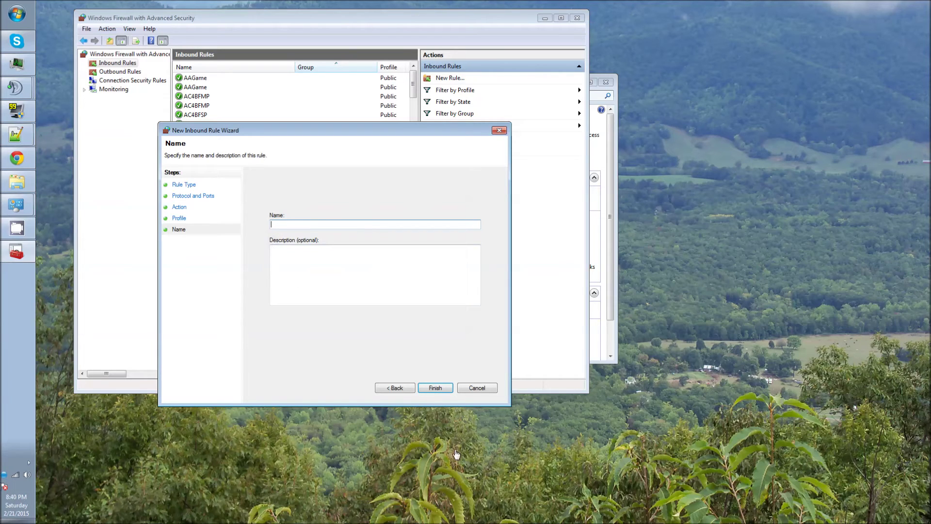
{"action": "left_click", "coordinate": [395, 388]}
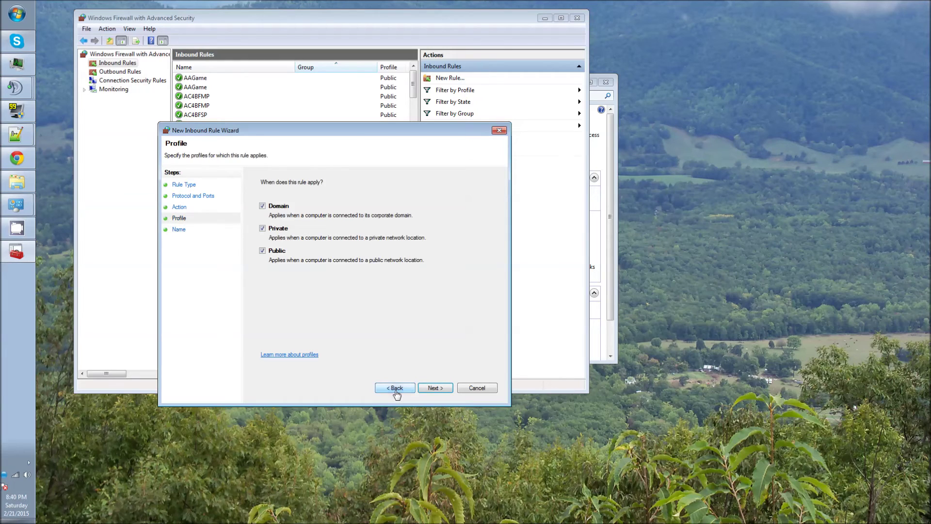
{"action": "left_click", "coordinate": [395, 388]}
{"action": "left_click", "coordinate": [395, 388]}
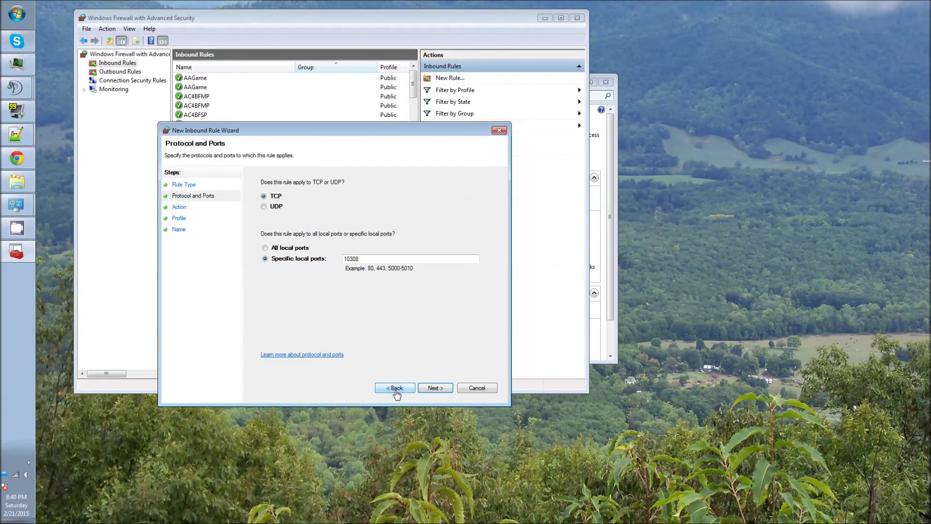
{"action": "left_click", "coordinate": [264, 207]}
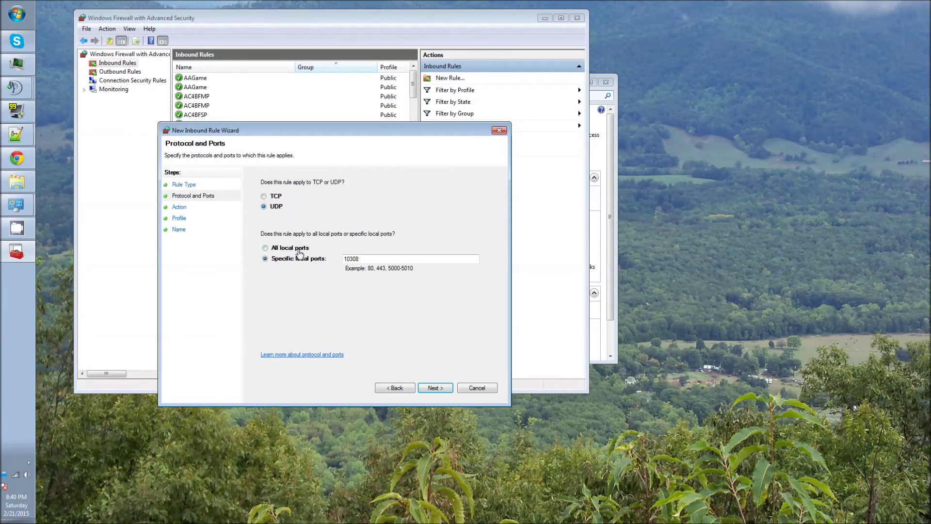
{"action": "left_click", "coordinate": [436, 390]}
{"action": "left_click", "coordinate": [438, 391]}
{"action": "left_click", "coordinate": [436, 389]}
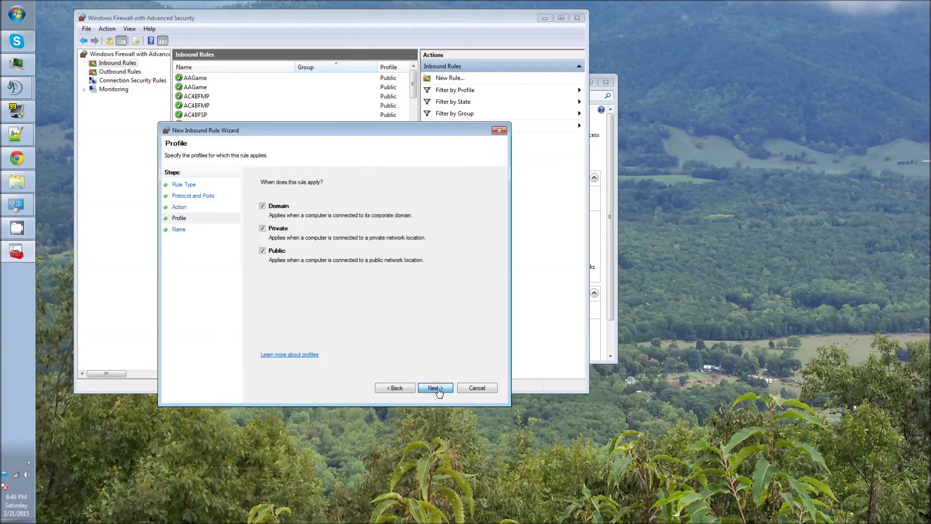
{"action": "left_click", "coordinate": [477, 388]}
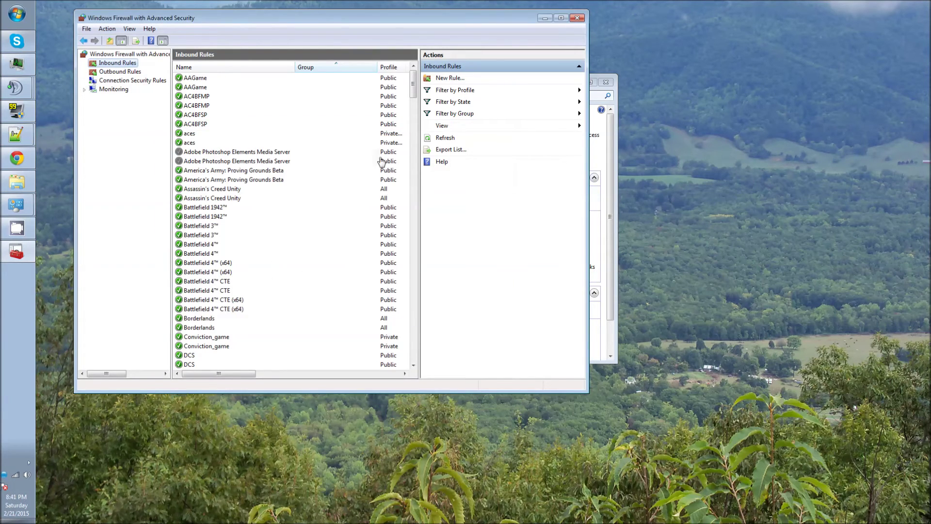
{"action": "left_click_drag", "start_coordinate": [413, 92], "coordinate": [414, 107]}
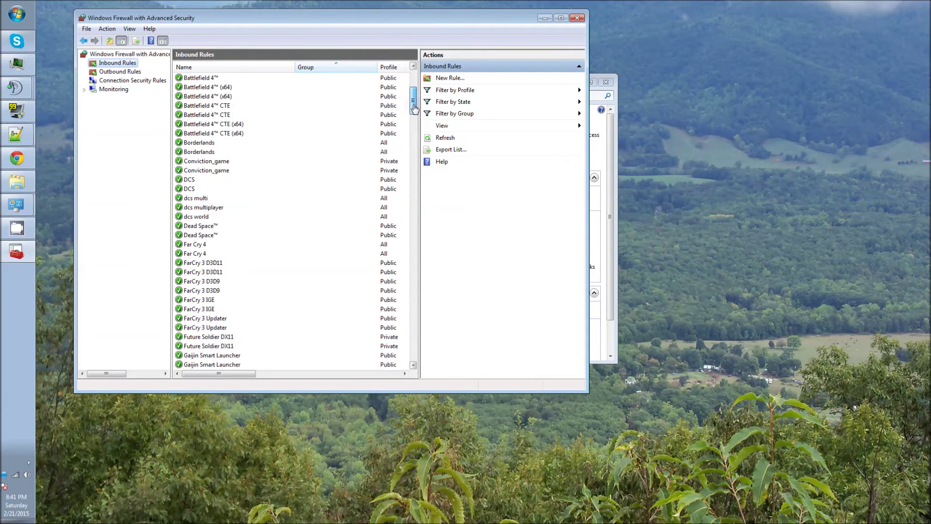